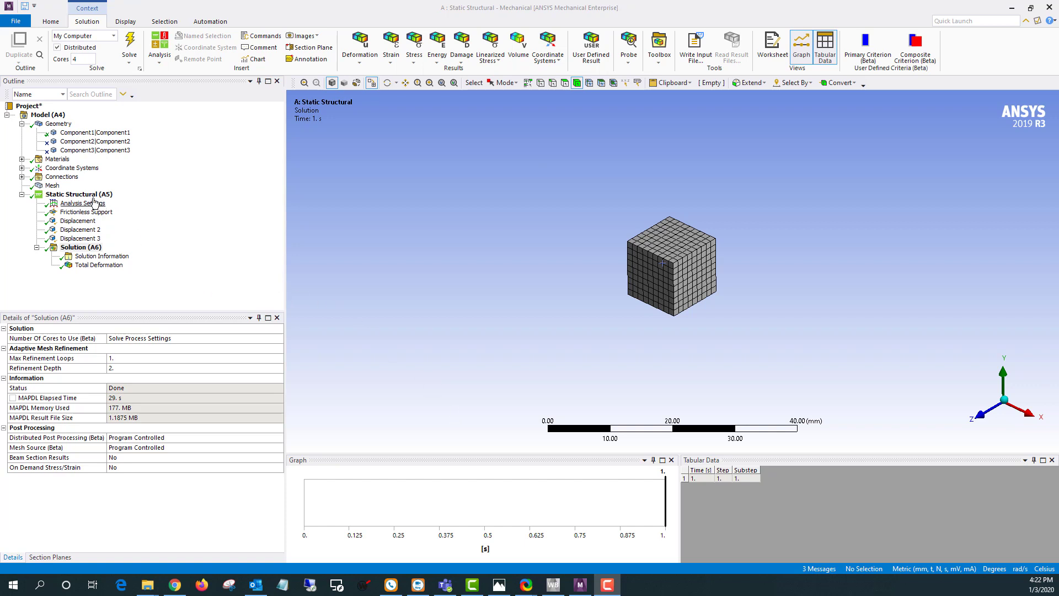
Review the definitions of the three displacement loads on the cube, Displacement, Displacement 2 and Displacement 3
click(75, 221)
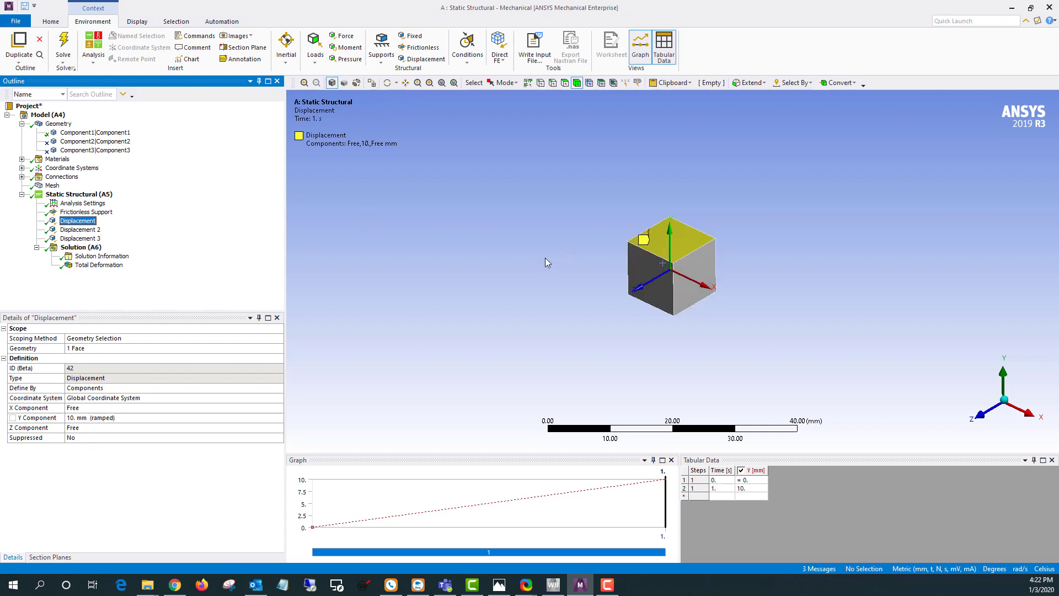
click(80, 229)
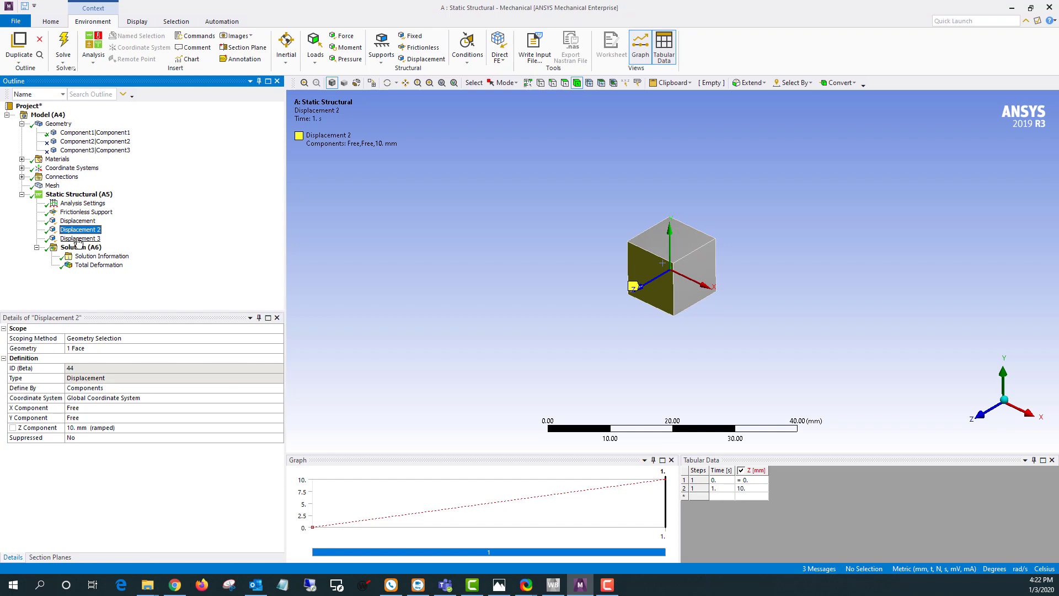
click(78, 239)
middle_drag(733, 314, 792, 310)
key(0)
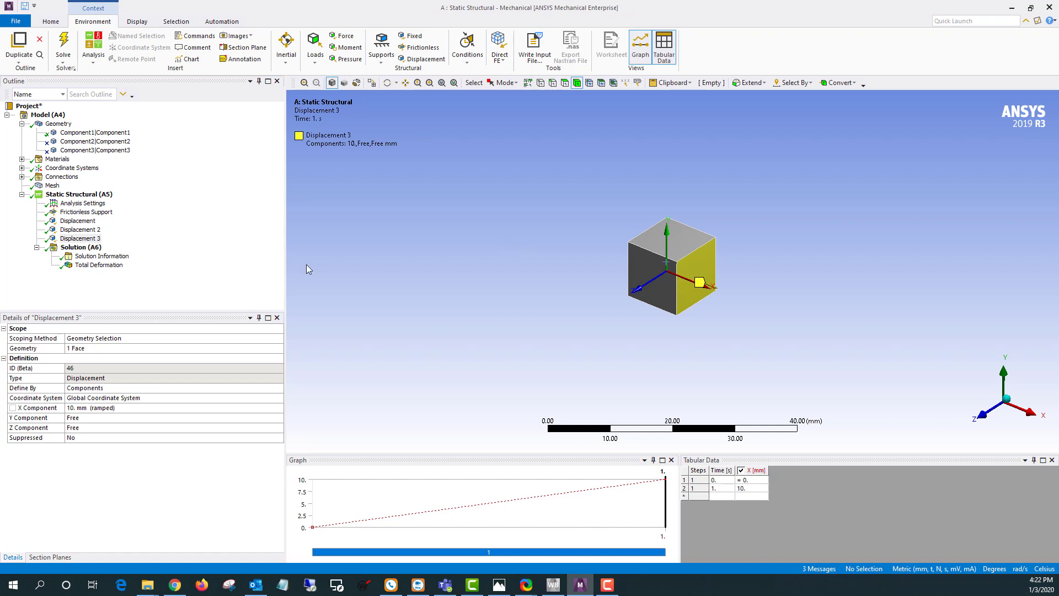
Play the Total Deformation animation of the cube, view it from another angle, and stop the playback
click(99, 265)
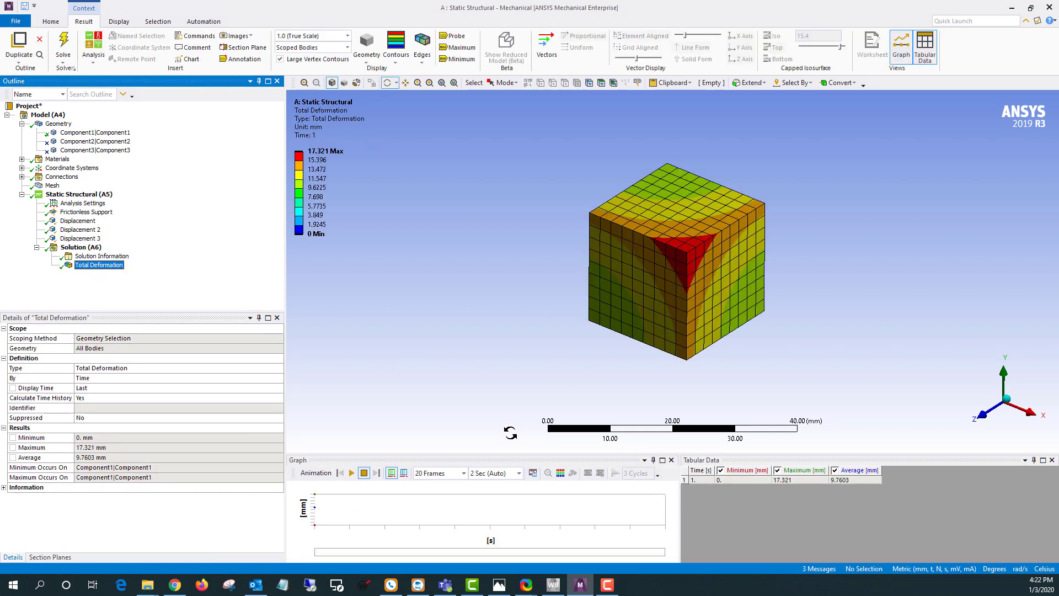
click(352, 473)
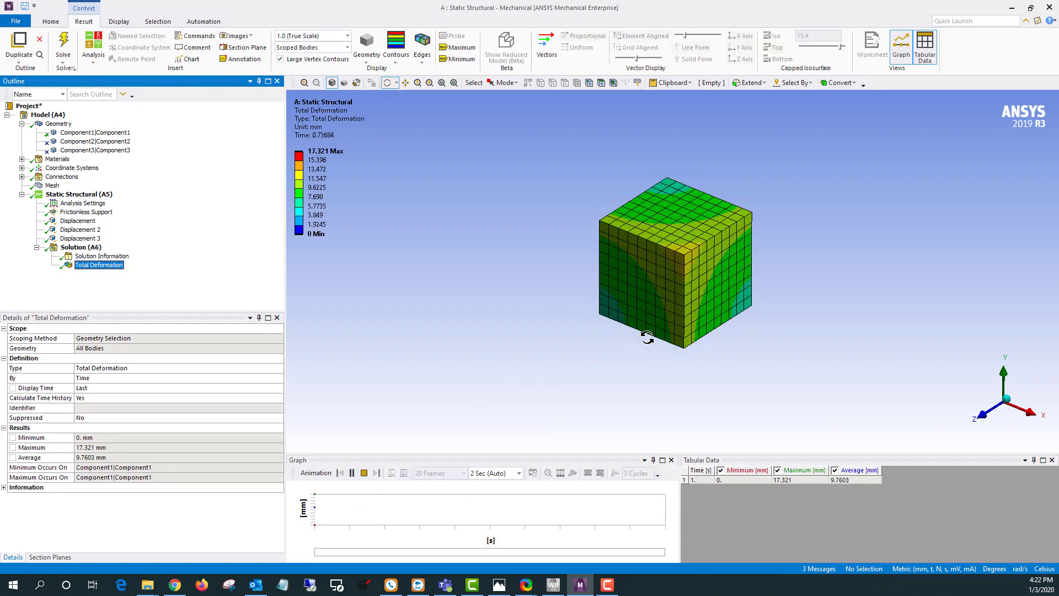
mouse_move(662, 335)
mouse_down()
mouse_move(873, 330)
mouse_move(548, 338)
mouse_move(651, 352)
mouse_up()
click(364, 473)
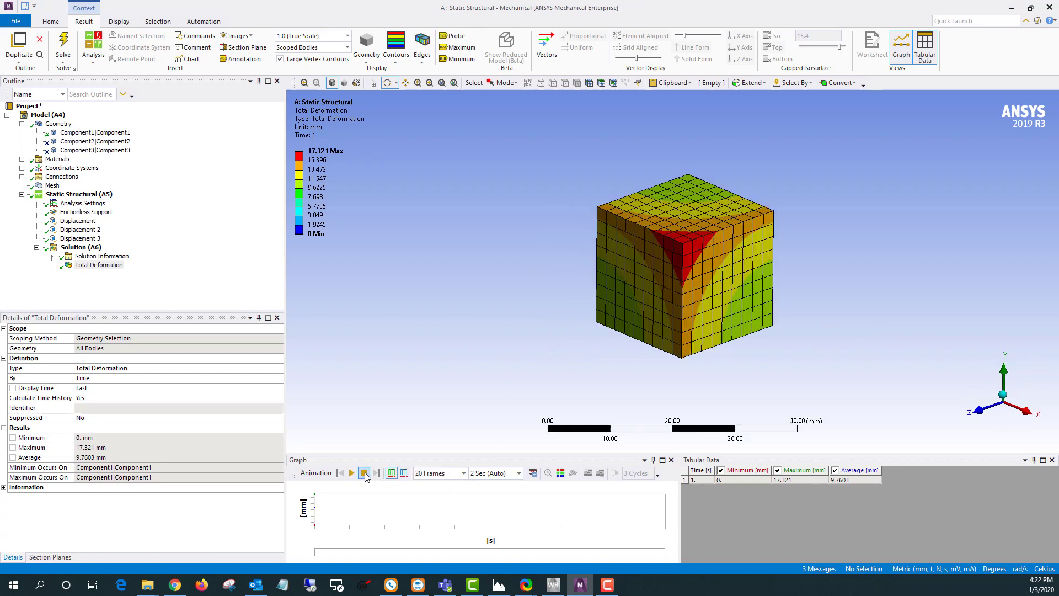
Create a user defined result from the VOLUME expression in the solution worksheet's list of available solution quantities
click(83, 247)
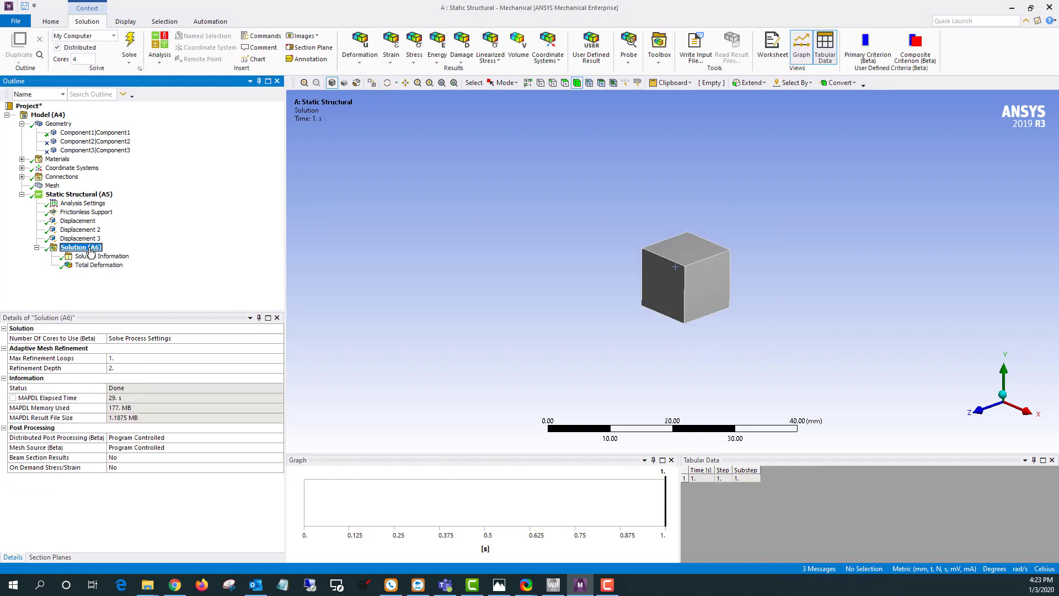
click(774, 45)
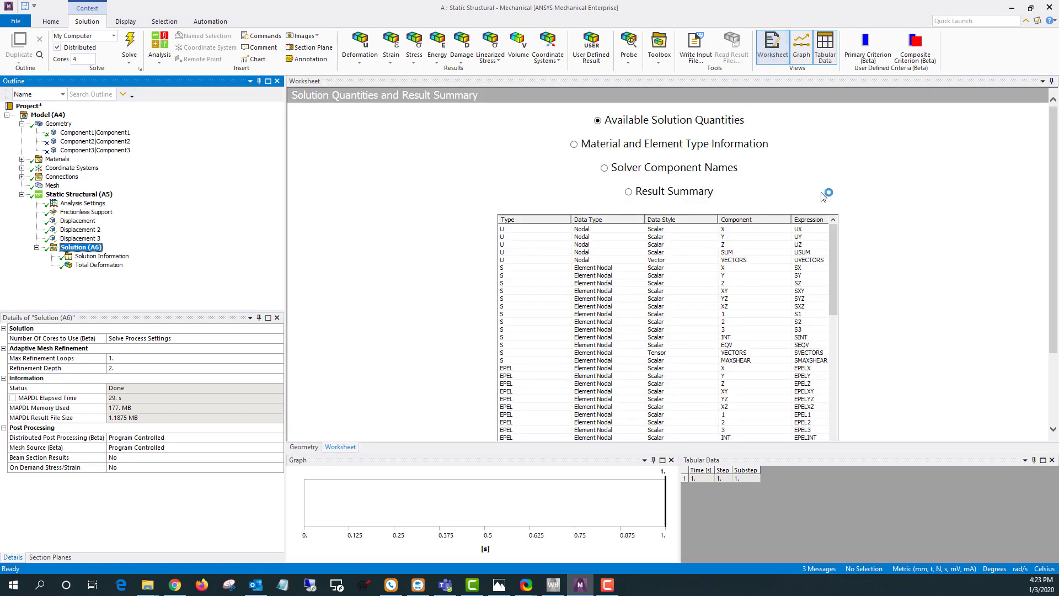
scroll(915, 196, down, 3)
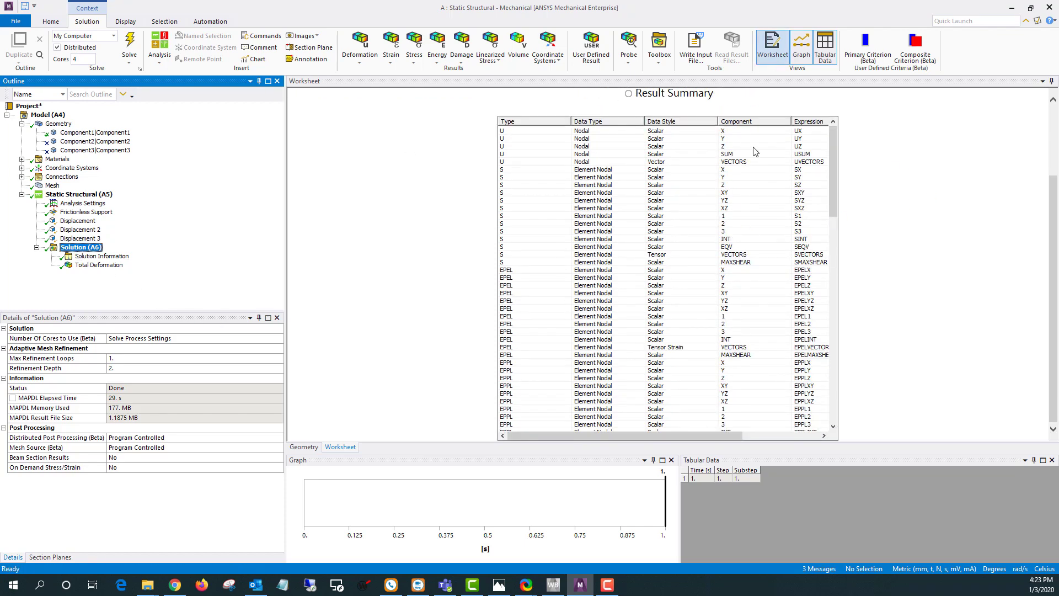
drag(689, 436, 720, 436)
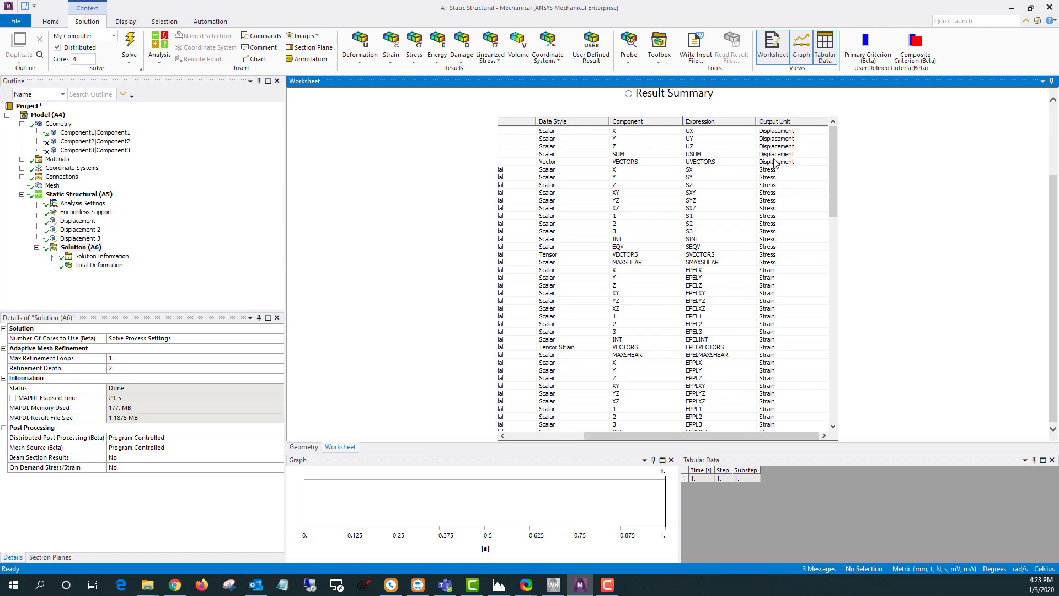
scroll(786, 192, down, 5)
scroll(786, 192, down, 8)
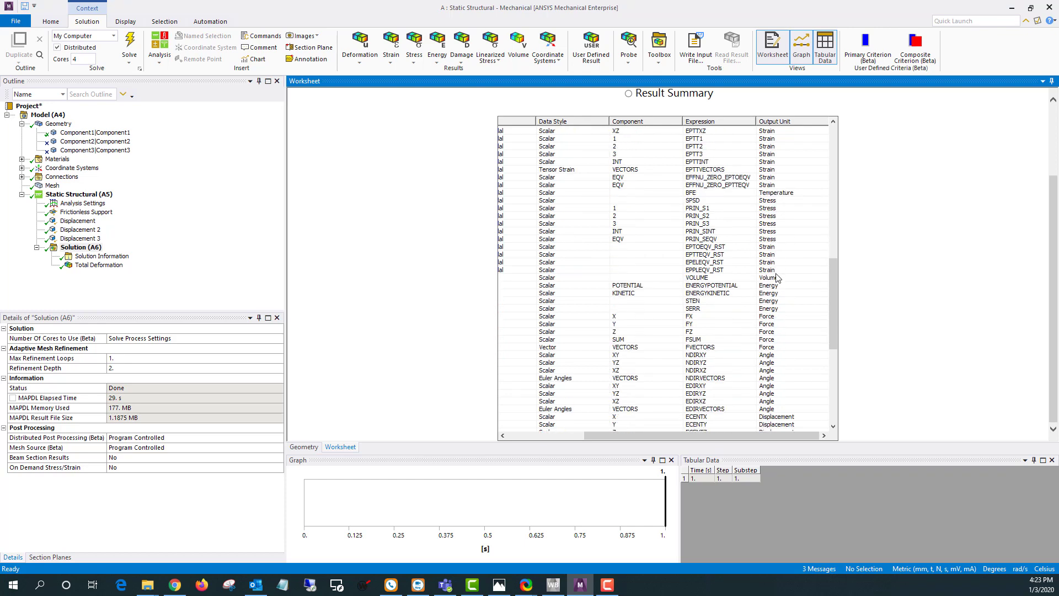
click(765, 279)
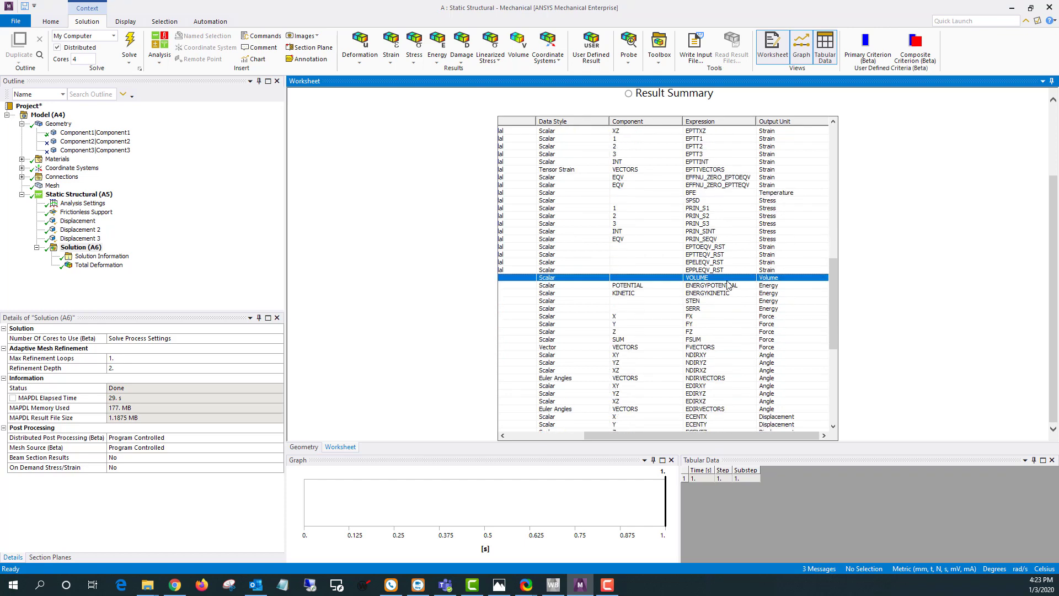
right_click(695, 280)
click(743, 284)
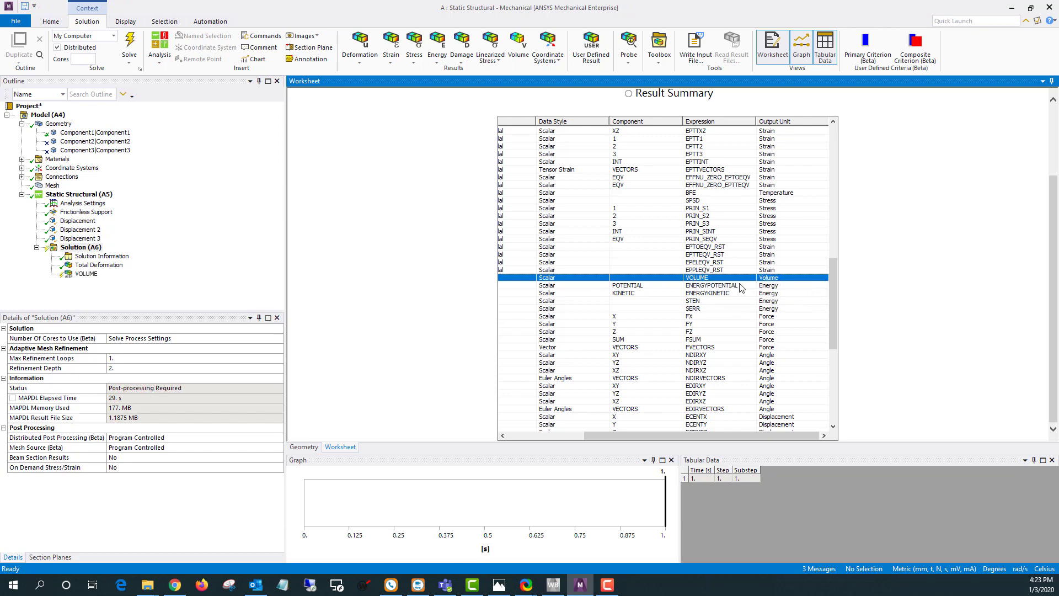
Evaluate the VOLUME user defined result for all bodies
click(86, 274)
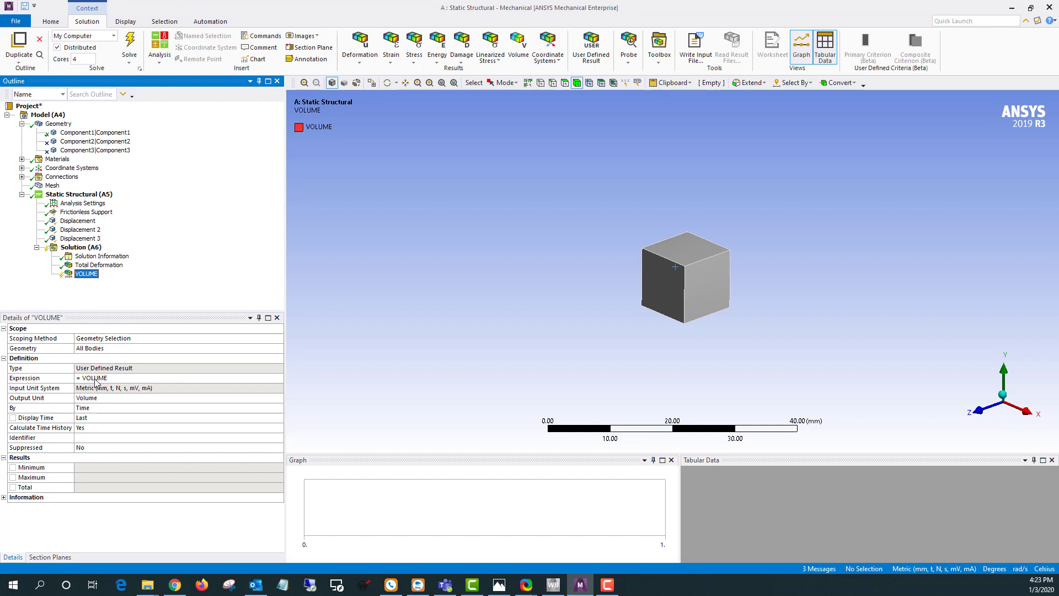
right_click(92, 276)
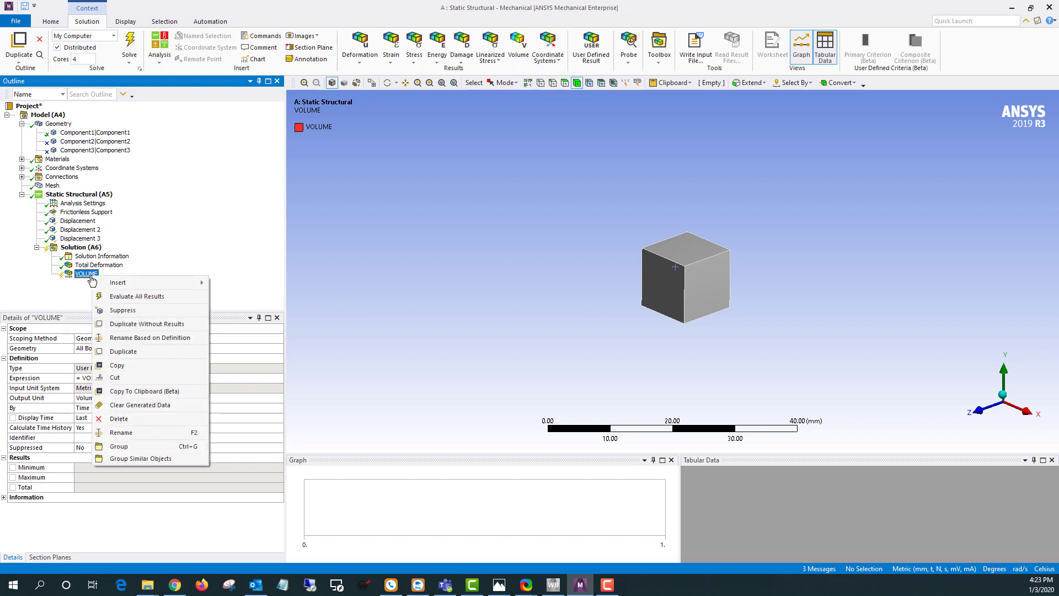
click(146, 298)
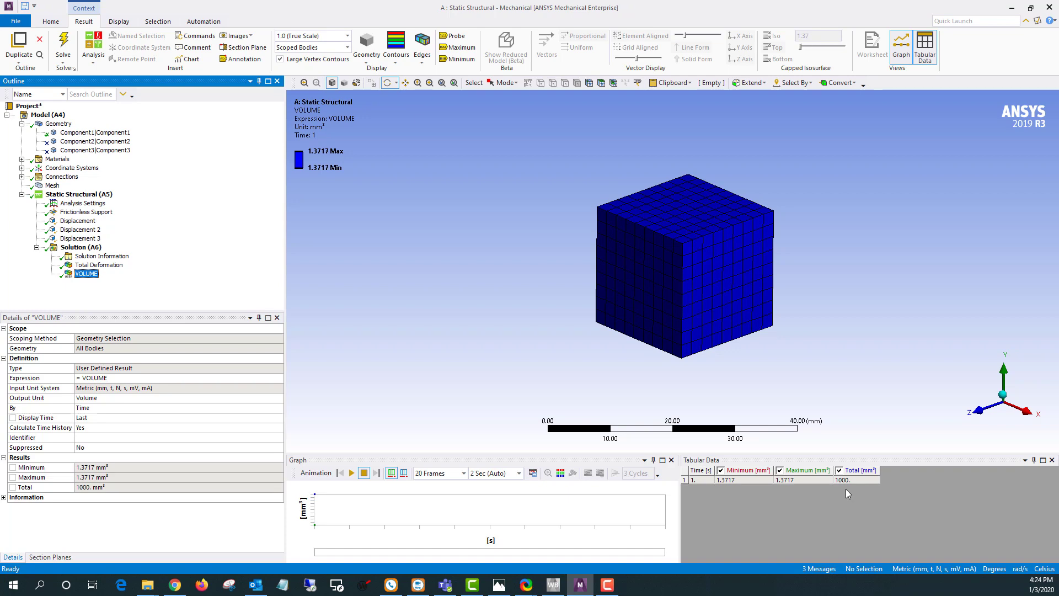
Turn on Large Deflection in the analysis settings of the static structural analysis
click(71, 206)
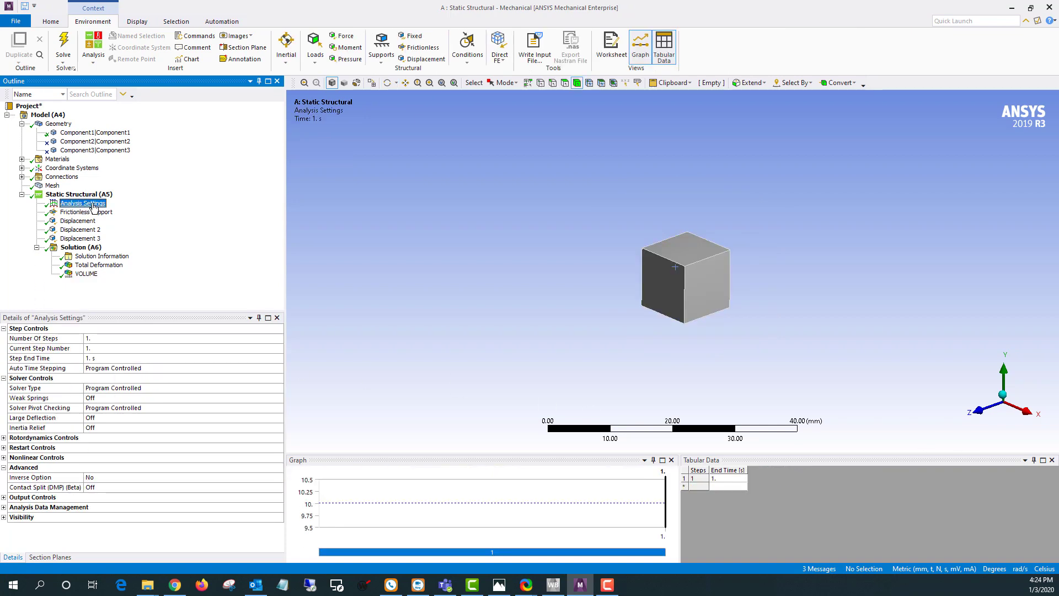
click(112, 418)
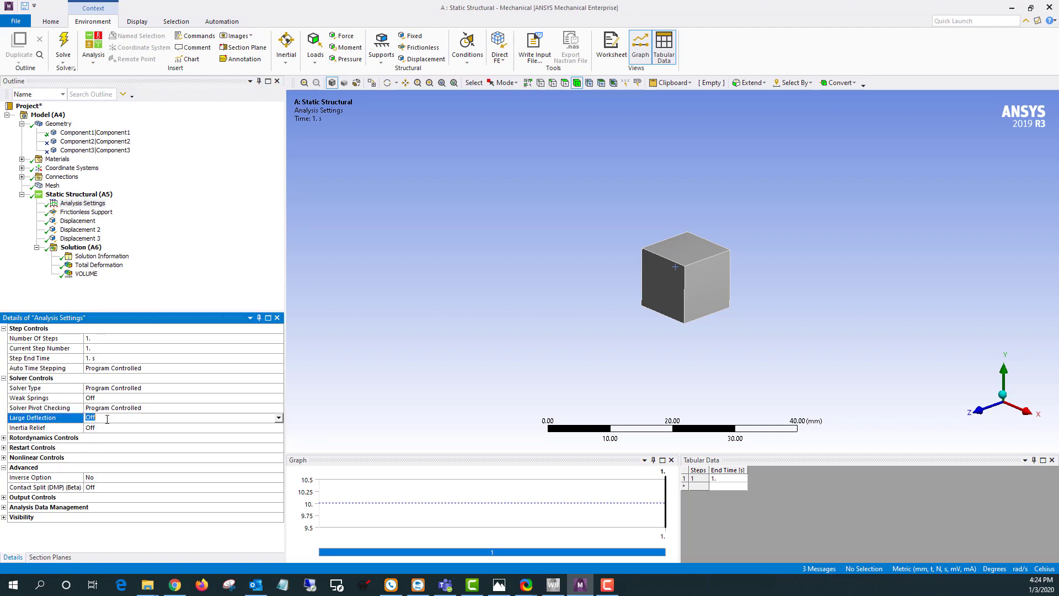
click(278, 417)
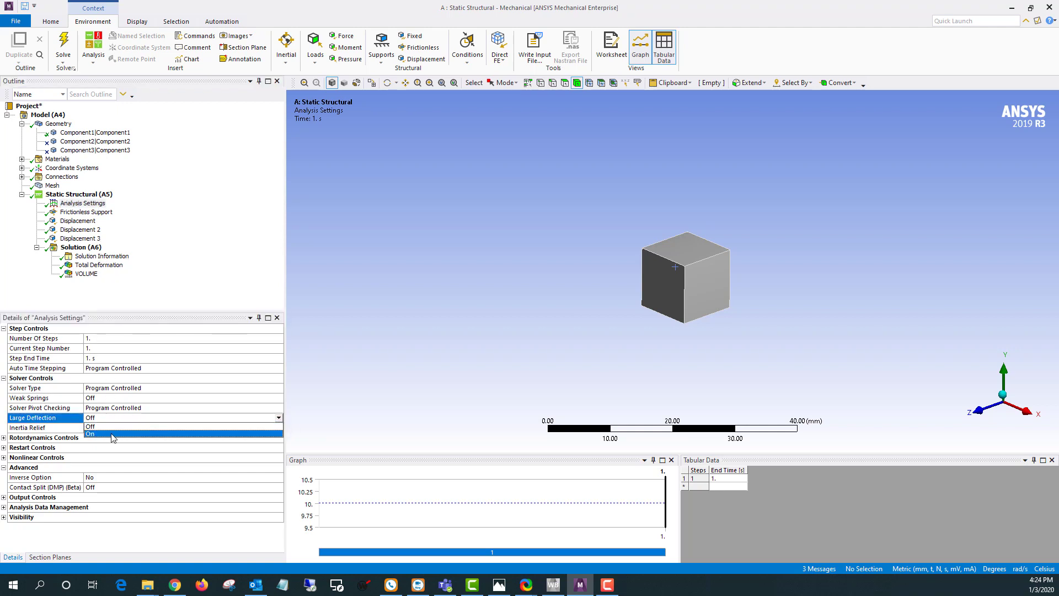
click(112, 434)
Turn on Auto Time Stepping defined by substeps, with 5 initial and 5 minimum substeps
click(160, 370)
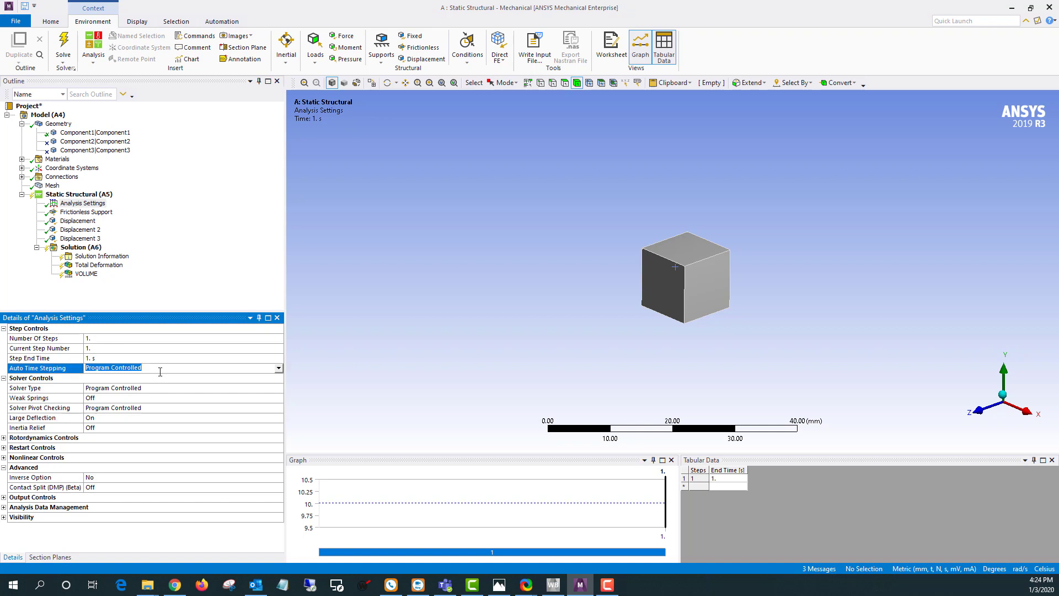
click(278, 370)
click(103, 384)
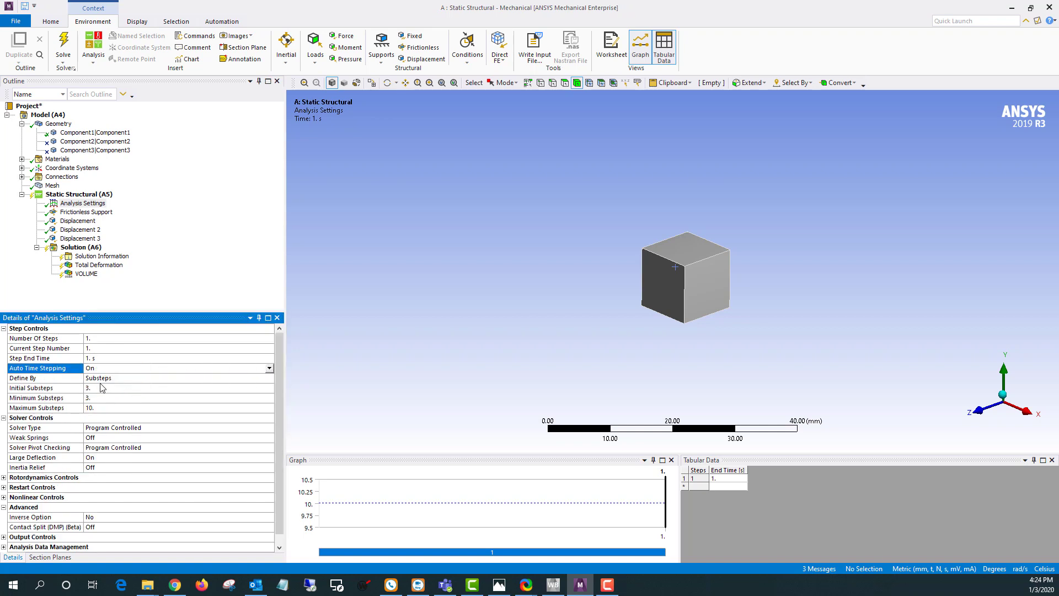
click(92, 386)
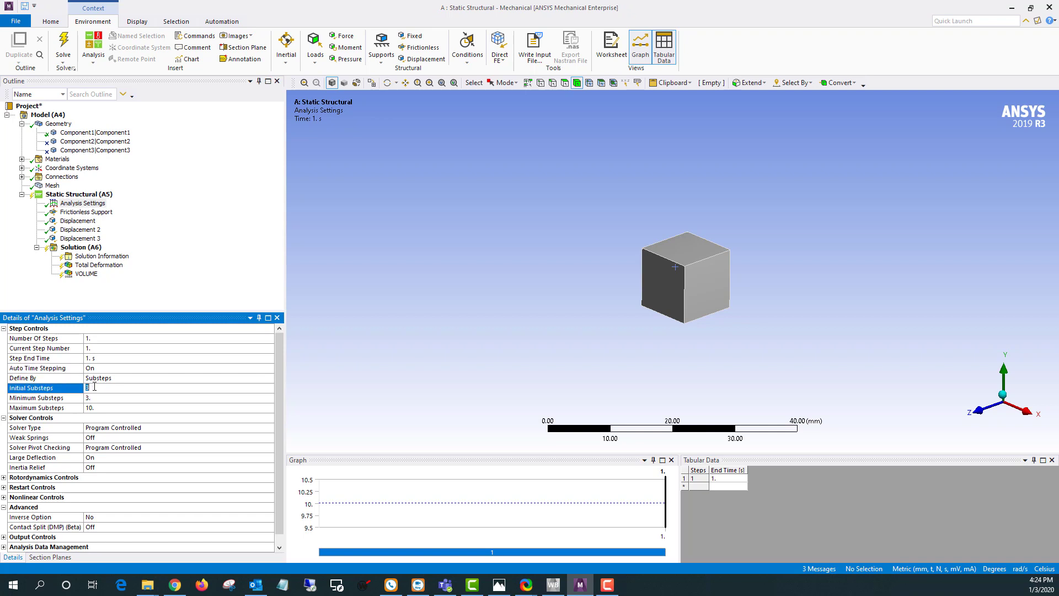
click(97, 398)
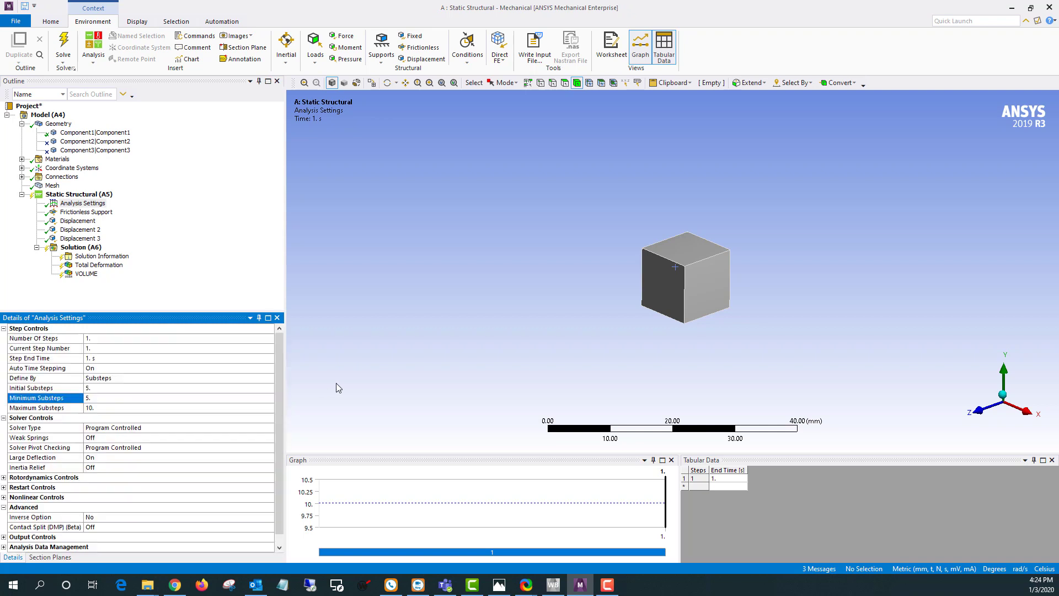
Solve the static structural analysis again and show the VOLUME result over time in an enlarged graph
right_click(81, 248)
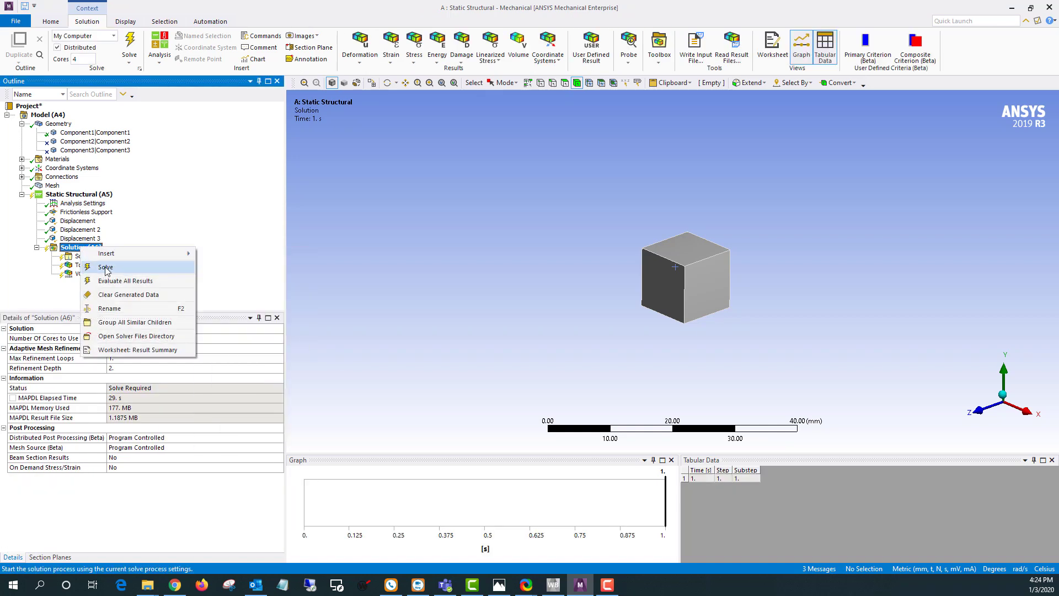
click(107, 268)
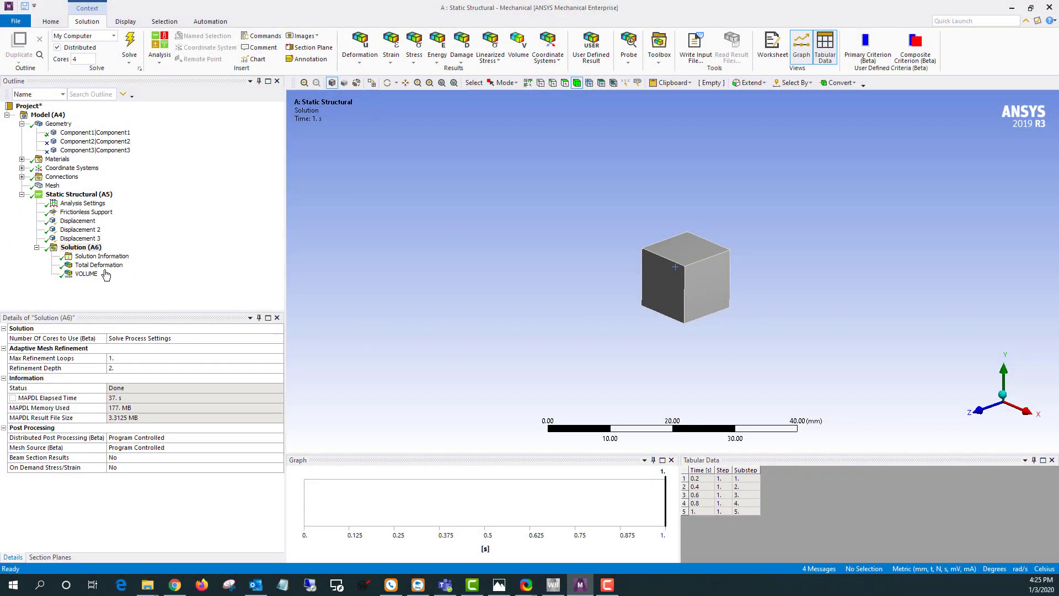
click(86, 274)
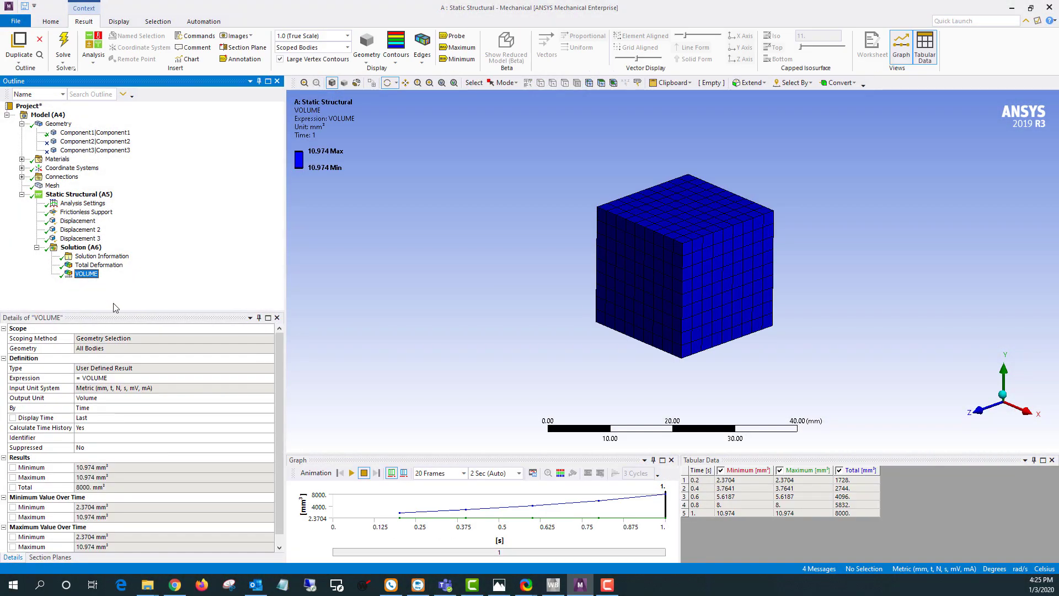
drag(510, 452, 512, 402)
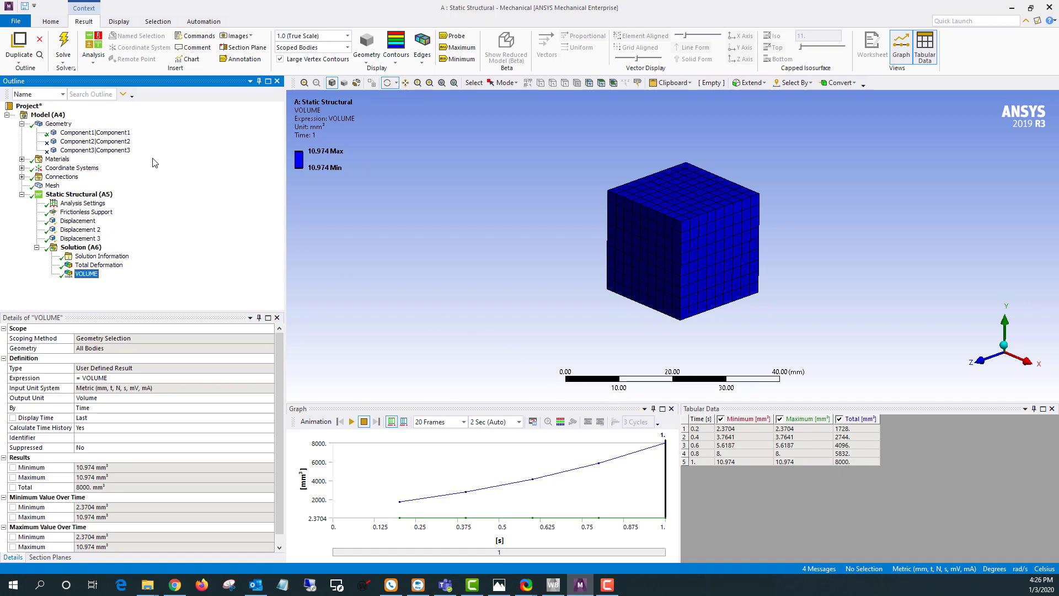
Check the original volume in Component1's geometry properties and review the first displacement load
click(77, 135)
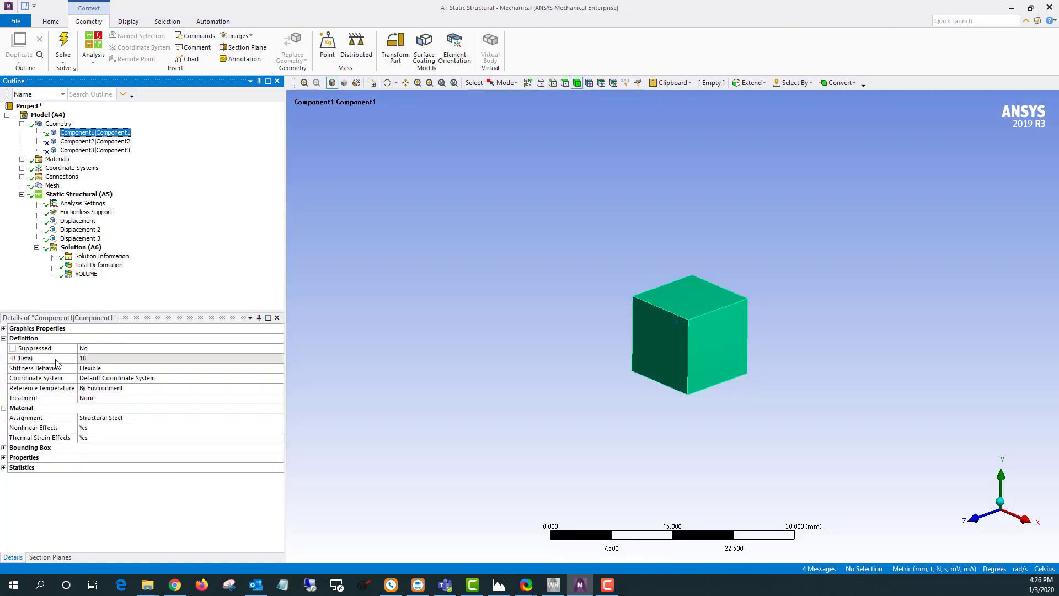
click(4, 458)
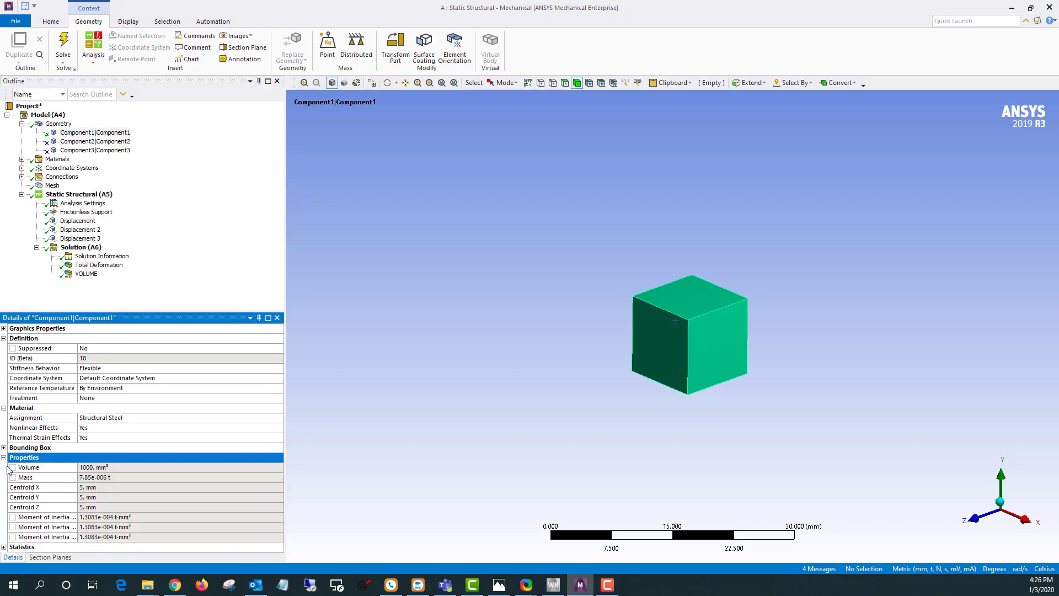
click(80, 222)
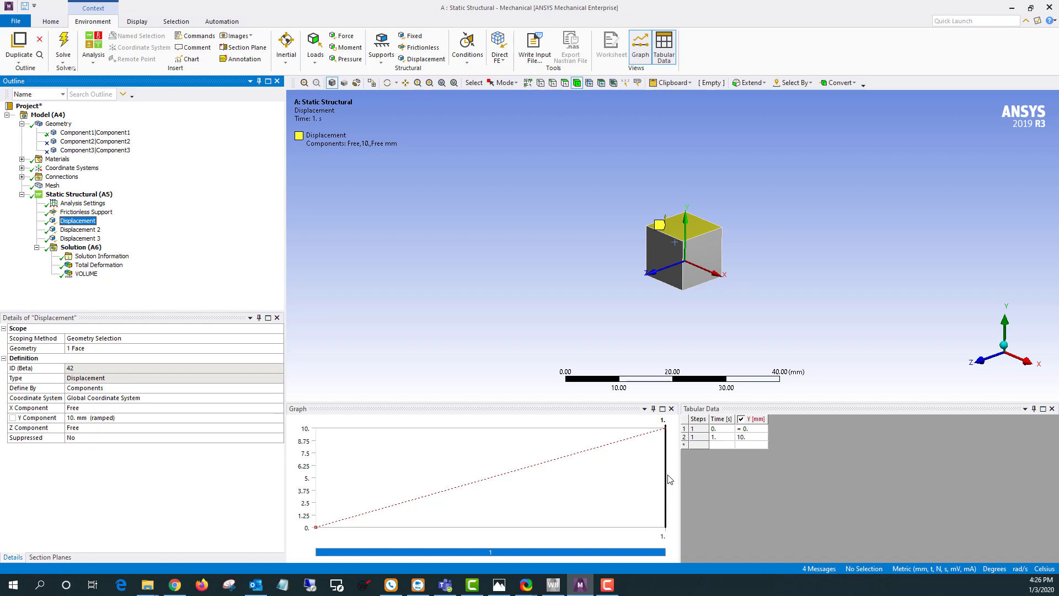
Set the number of steps to 2 in the analysis settings
click(73, 204)
click(94, 337)
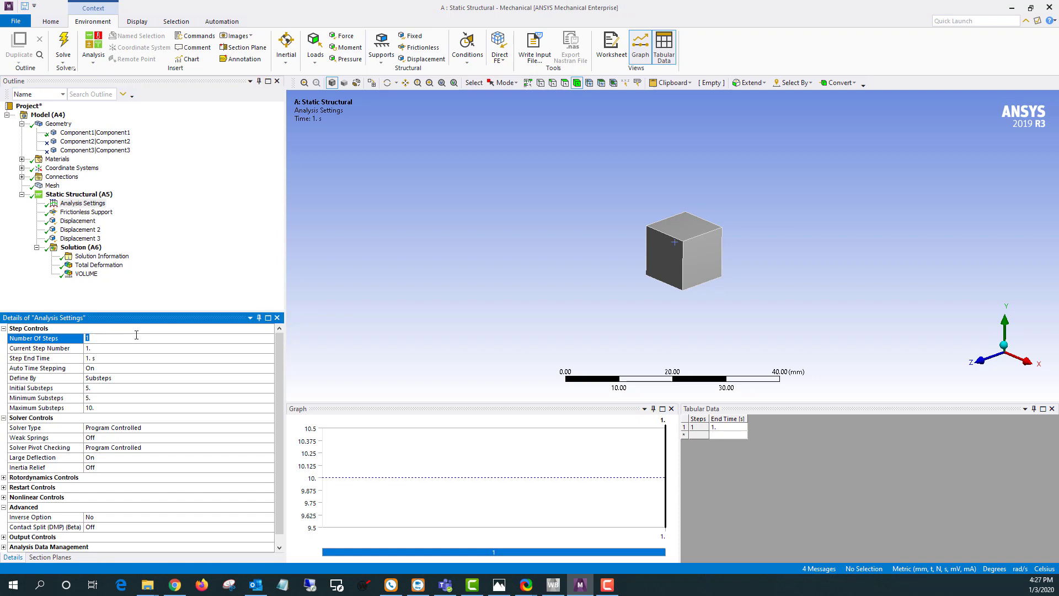
key(Return)
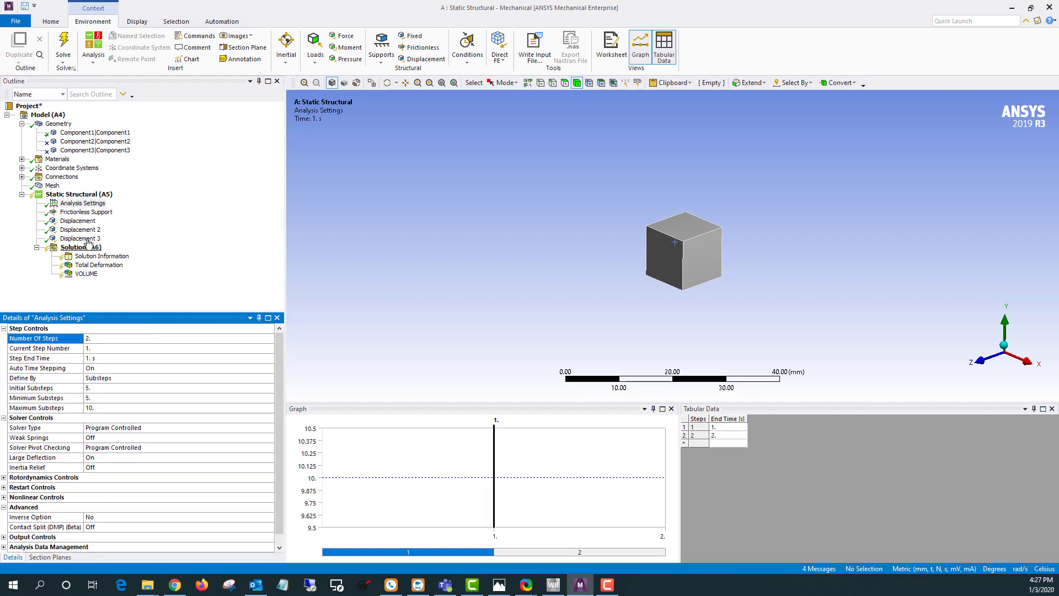
Set the first displacement load's Y component to 0 mm at 1 s and 10 mm at 2 s
click(81, 221)
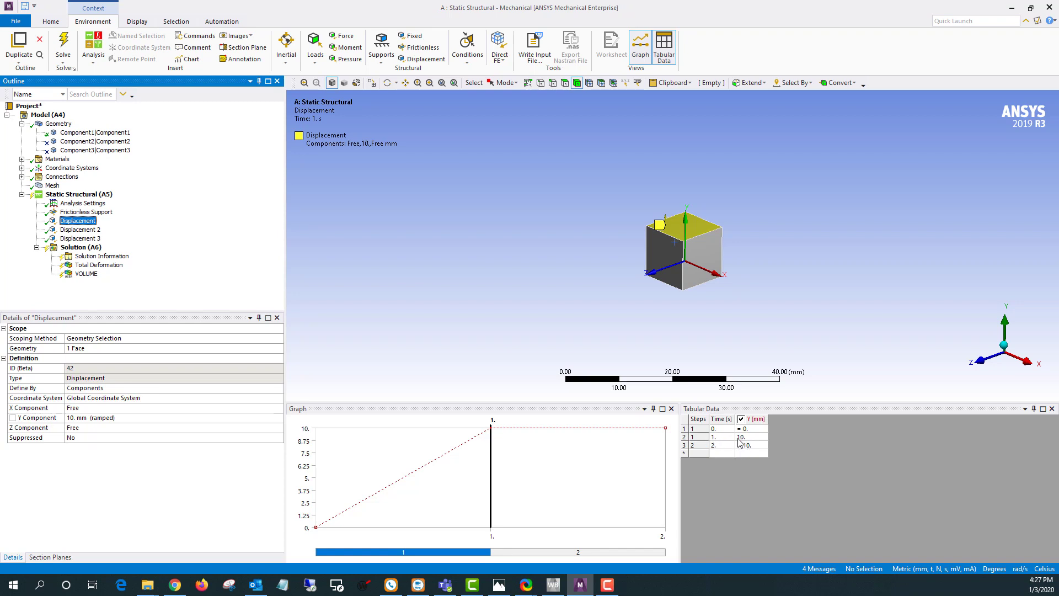
click(744, 437)
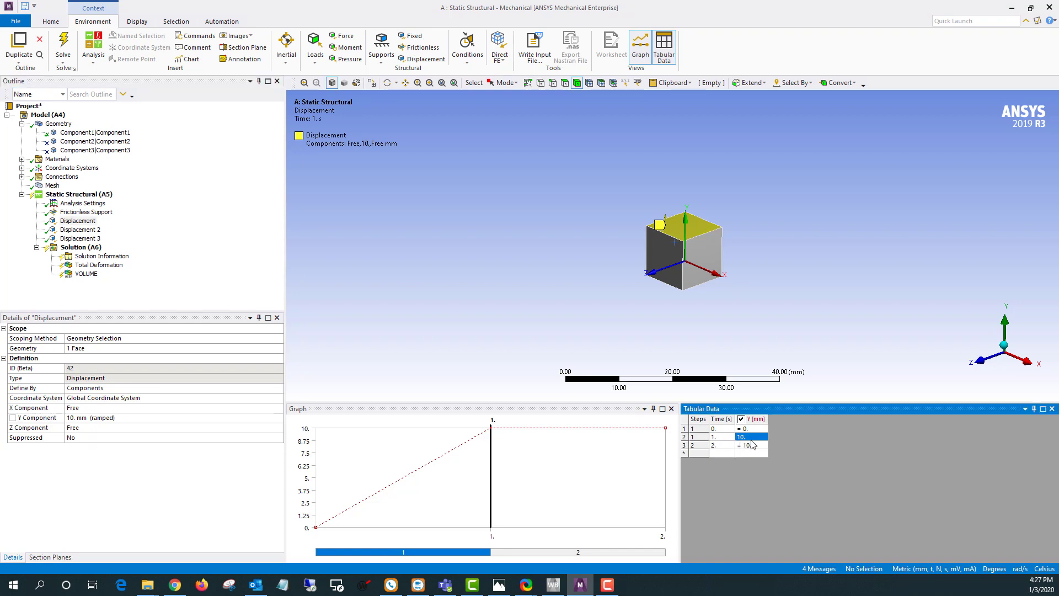
text(0)
key(Tab)
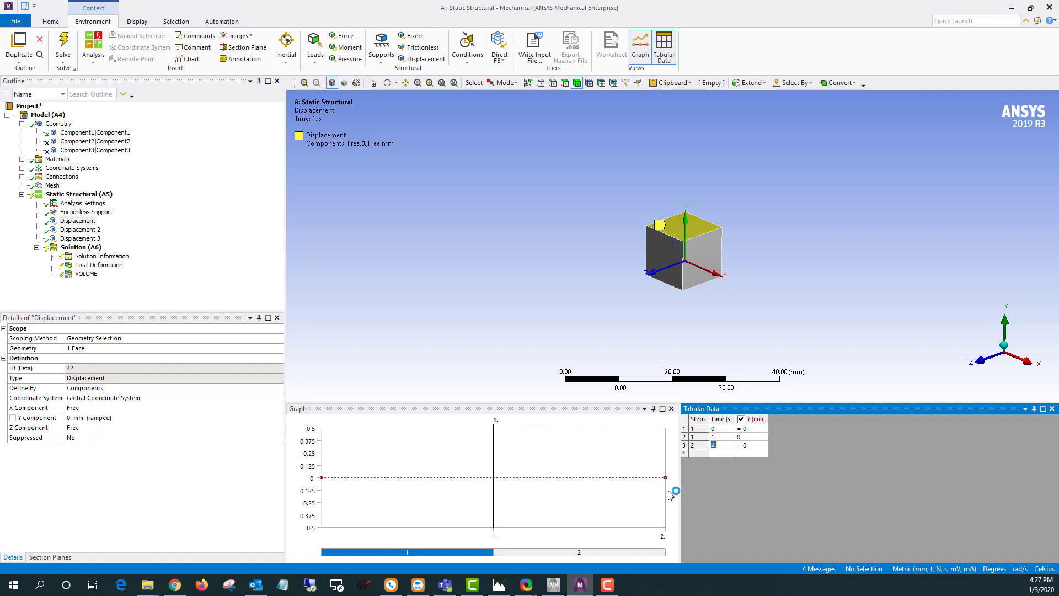
click(746, 445)
text(10)
key(Return)
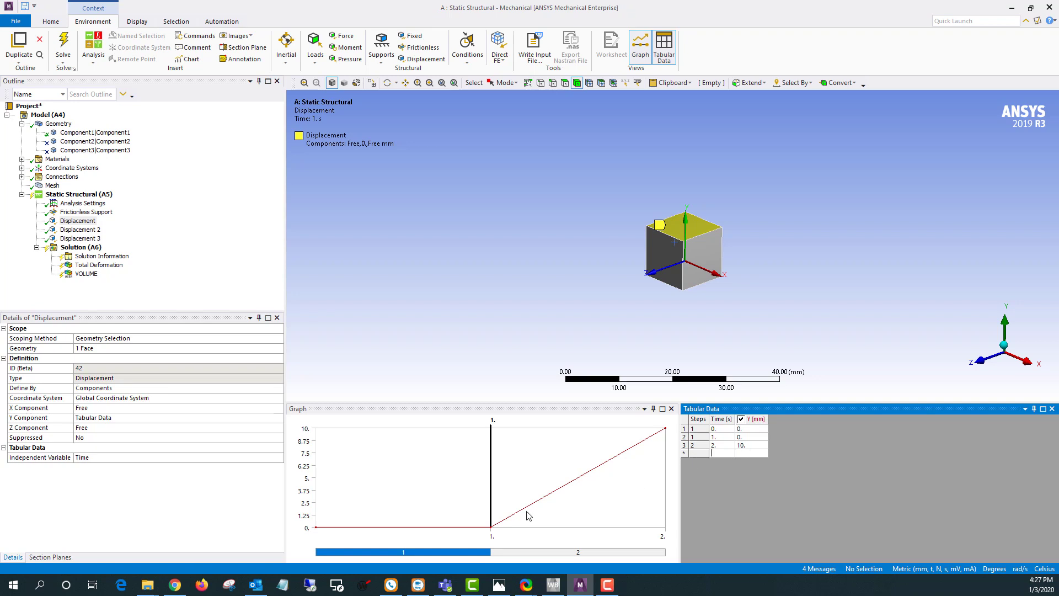